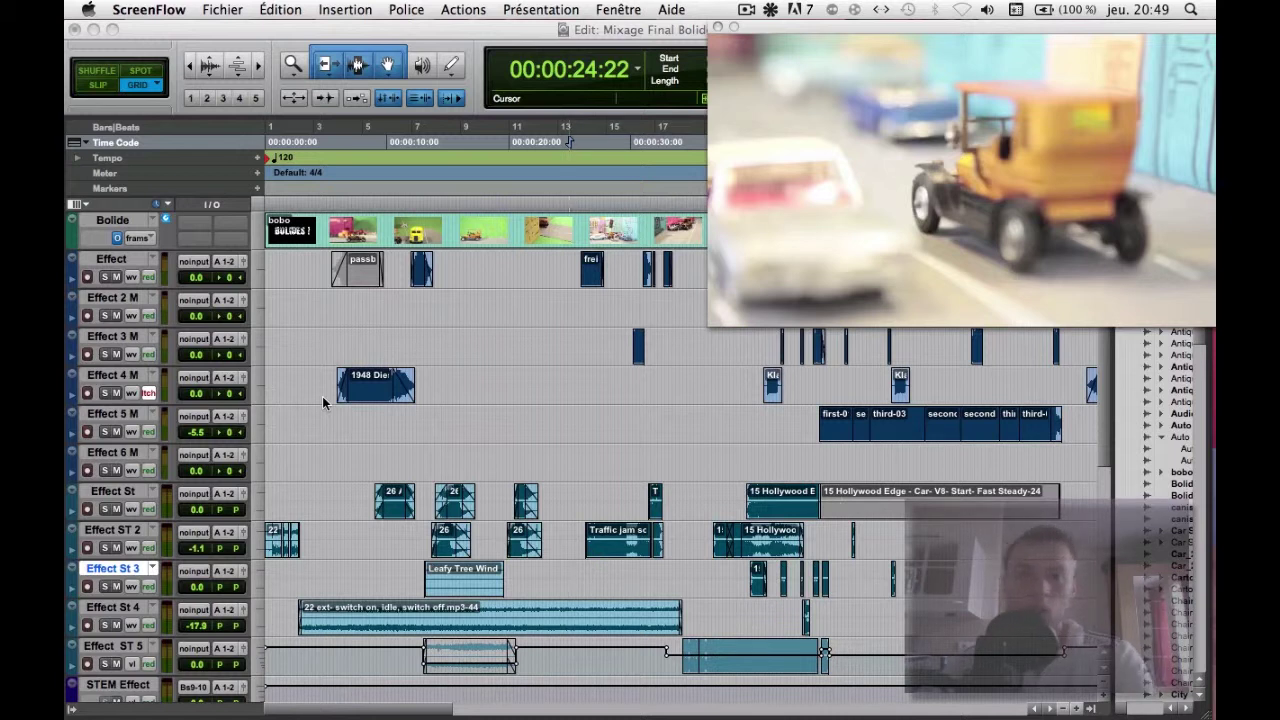
Step: Play the session from just before the "26 ext- fast pass" clips on the Effect St and Effect ST 2 tracks
{"action": "scroll", "coordinate": [454, 357], "scroll_direction": "down", "scroll_amount": 2}
{"action": "scroll", "coordinate": [450, 400], "scroll_direction": "up", "scroll_amount": 2}
{"action": "left_click", "coordinate": [443, 410]}
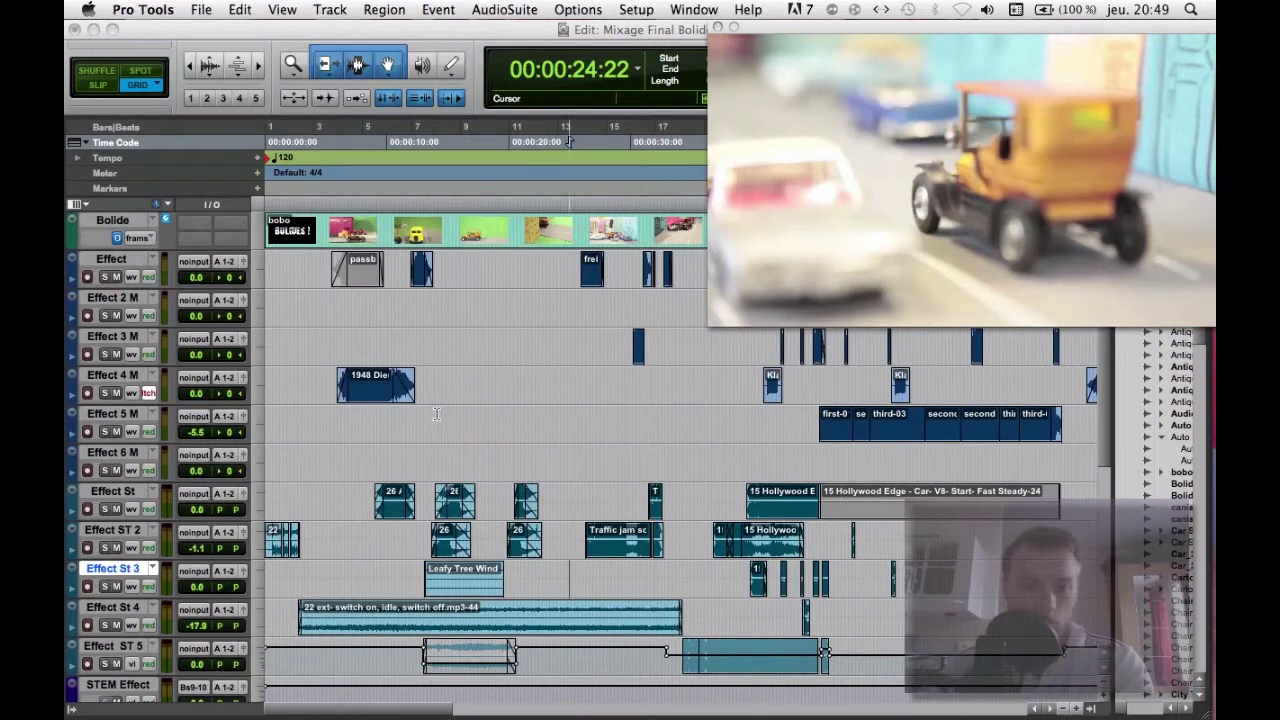
{"action": "left_click", "coordinate": [443, 408]}
{"action": "left_click", "coordinate": [431, 496]}
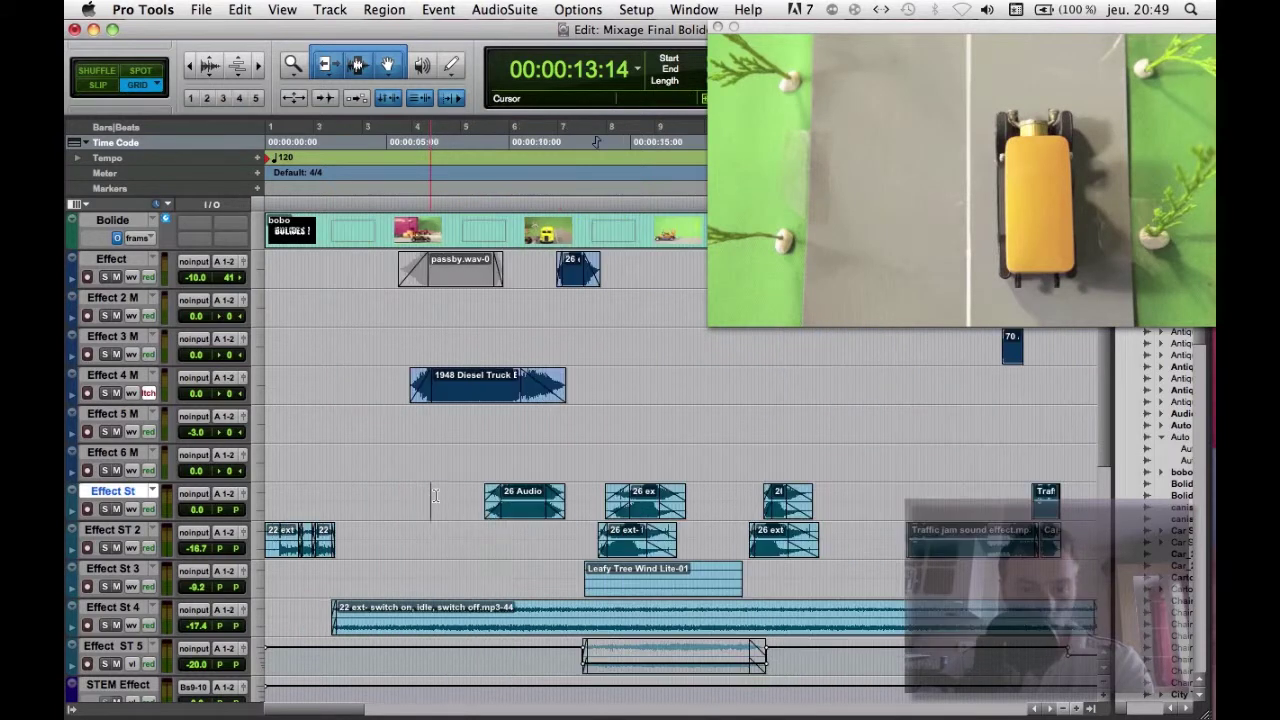
{"action": "key", "text": "super+bracketright"}
{"action": "key", "text": "super+bracketright"}
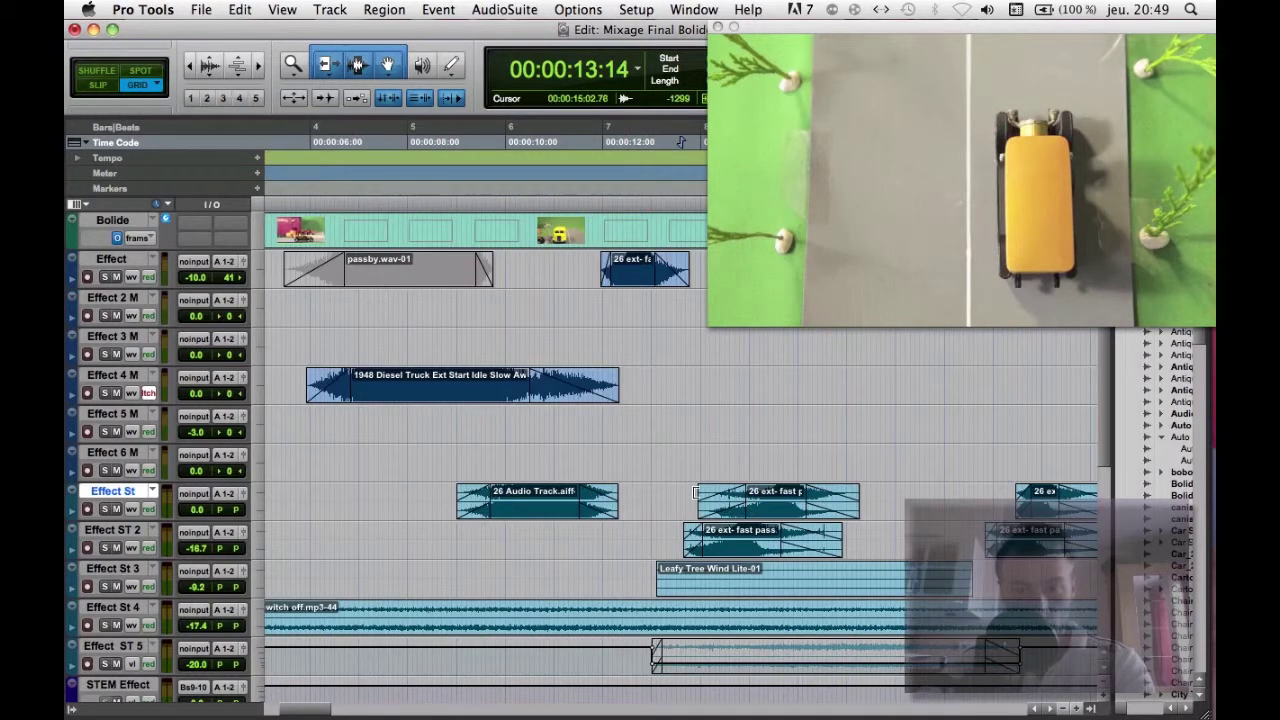
{"action": "mouse_move", "coordinate": [756, 512]}
{"action": "left_mouse_down"}
{"action": "mouse_move", "coordinate": [852, 505]}
{"action": "mouse_move", "coordinate": [772, 505]}
{"action": "left_mouse_up"}
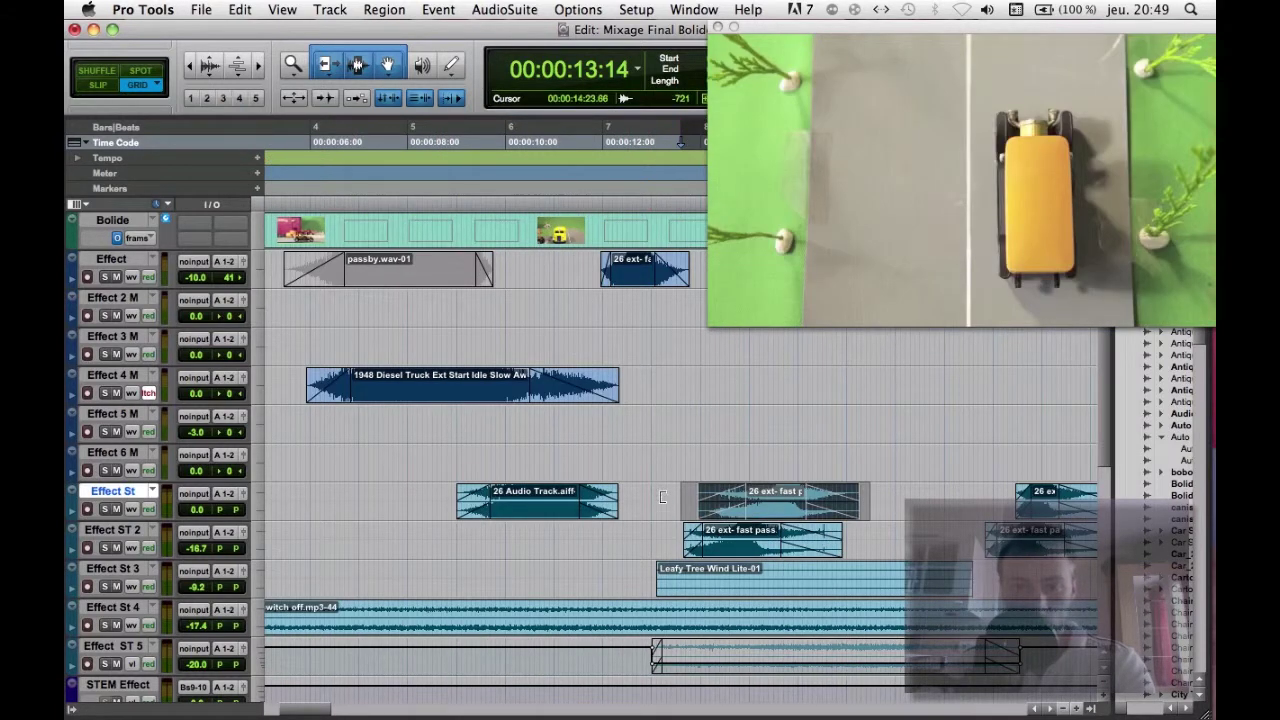
{"action": "left_click", "coordinate": [662, 498]}
{"action": "key", "text": "space"}
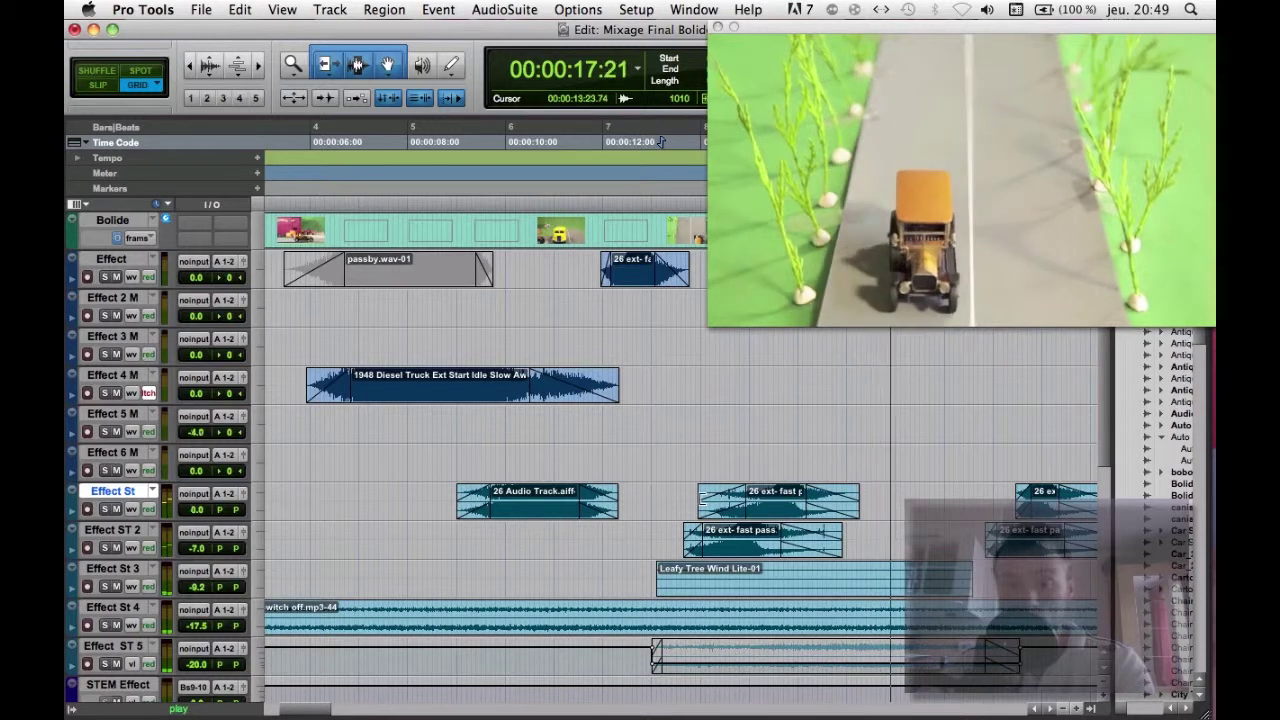
{"action": "key", "text": "space"}
Step: Examine the sound clips laid out on the mono and stereo Effect tracks from 00:00:18 to past the two-minute mark
{"action": "scroll", "coordinate": [758, 406], "scroll_direction": "right", "scroll_amount": 10}
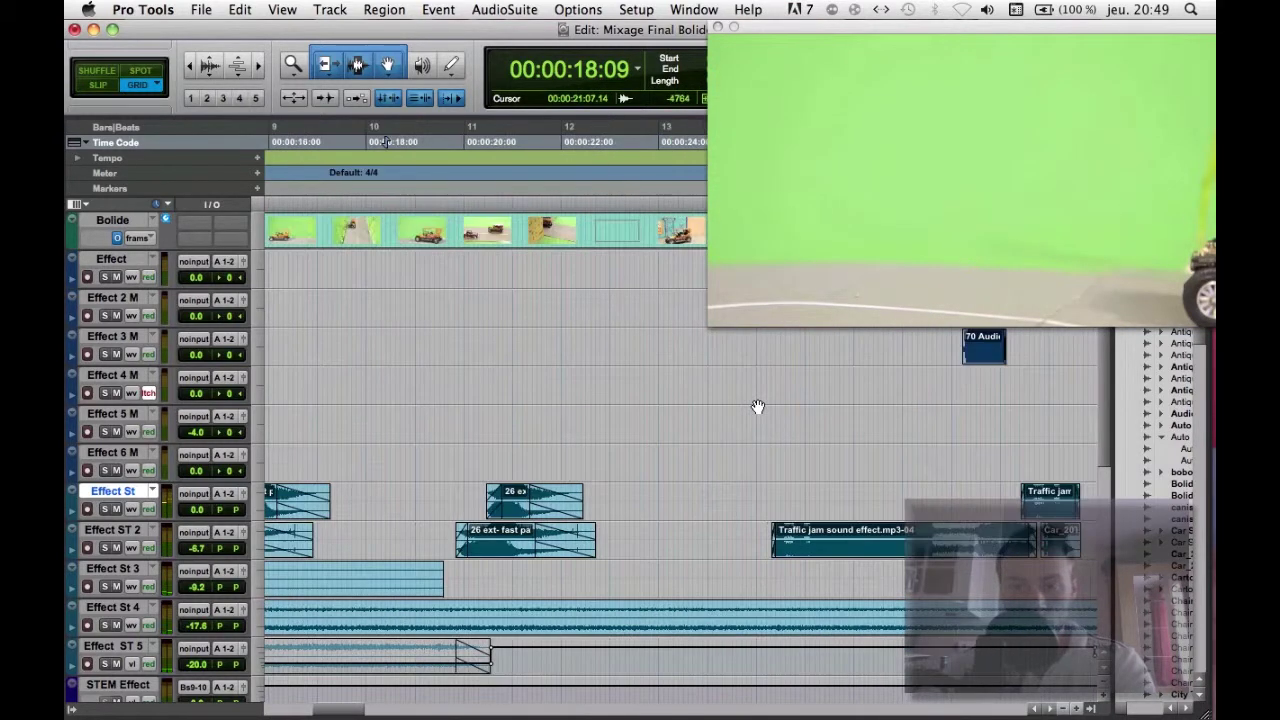
{"action": "scroll", "coordinate": [722, 408], "scroll_direction": "down", "scroll_amount": 5}
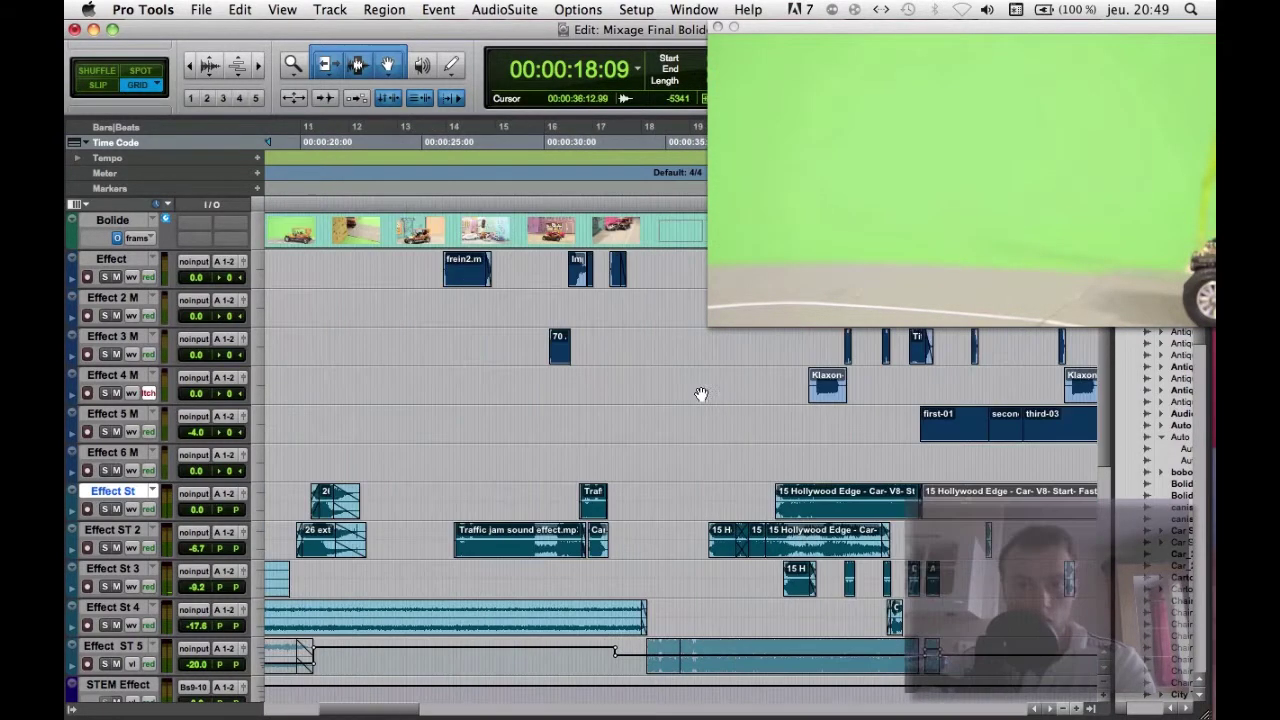
{"action": "scroll", "coordinate": [615, 381], "scroll_direction": "right", "scroll_amount": 6}
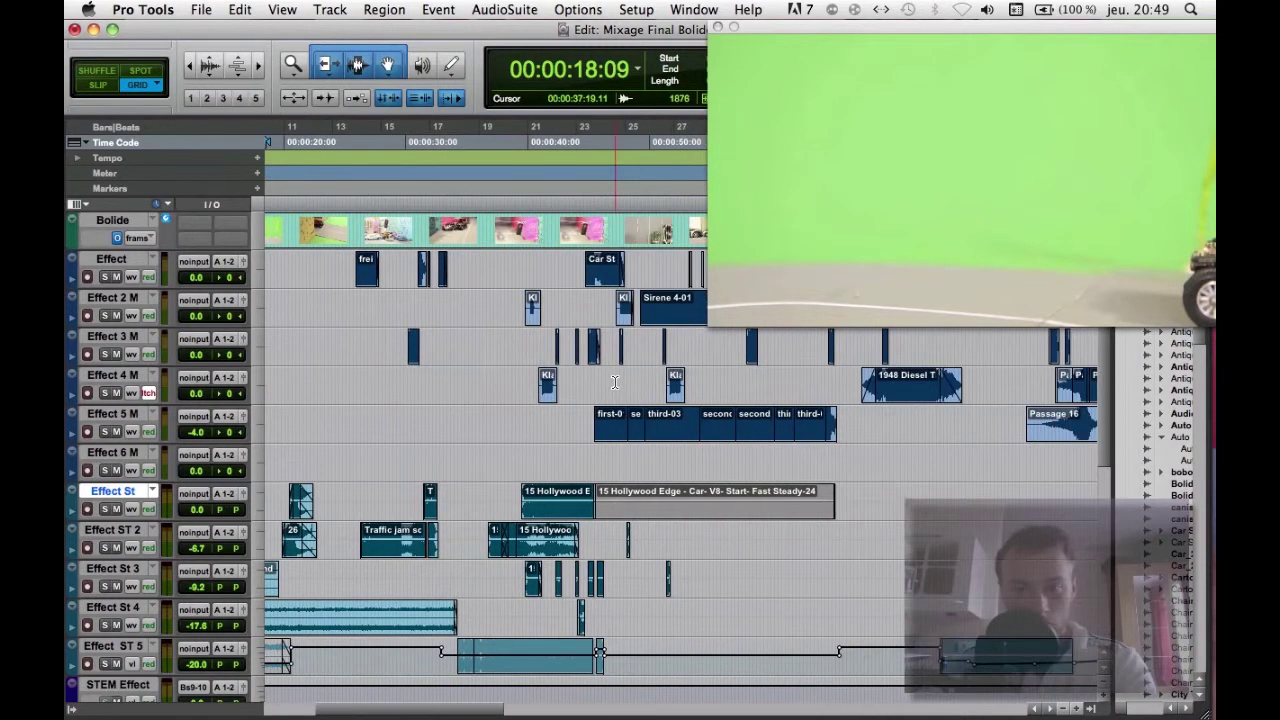
{"action": "scroll", "coordinate": [615, 381], "scroll_direction": "right", "scroll_amount": 4}
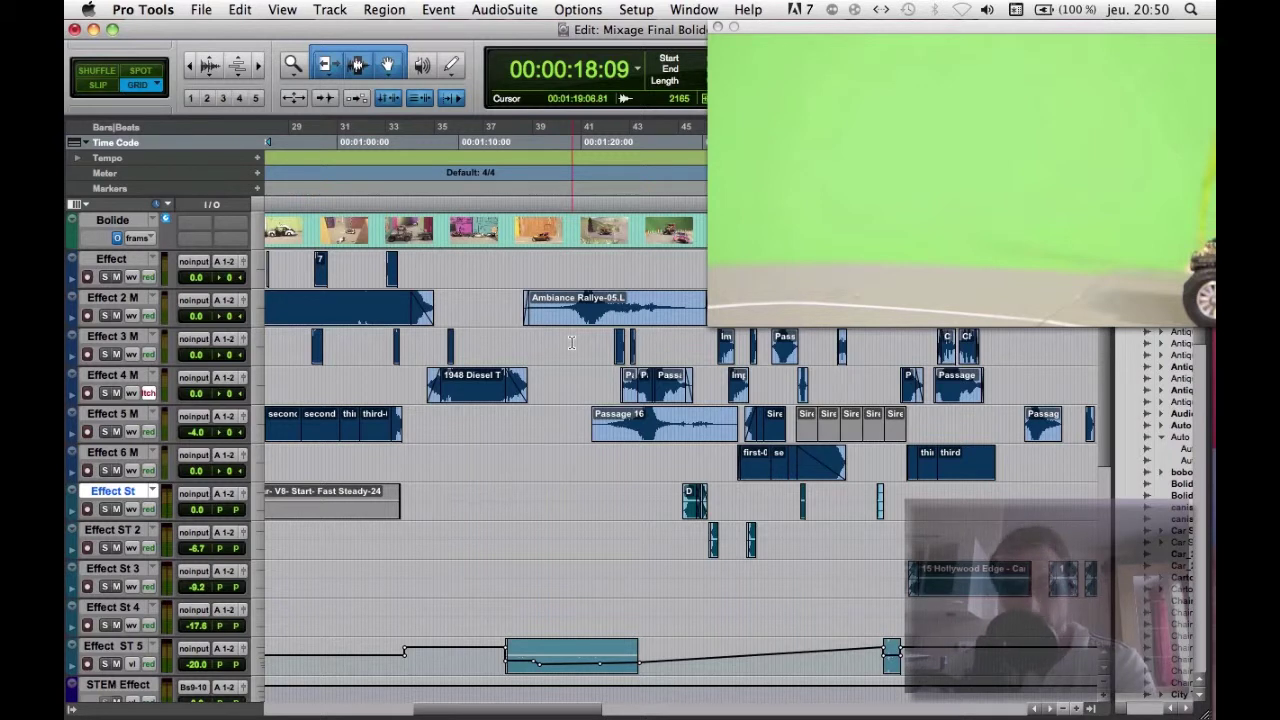
{"action": "scroll", "coordinate": [571, 343], "scroll_direction": "right", "scroll_amount": 8}
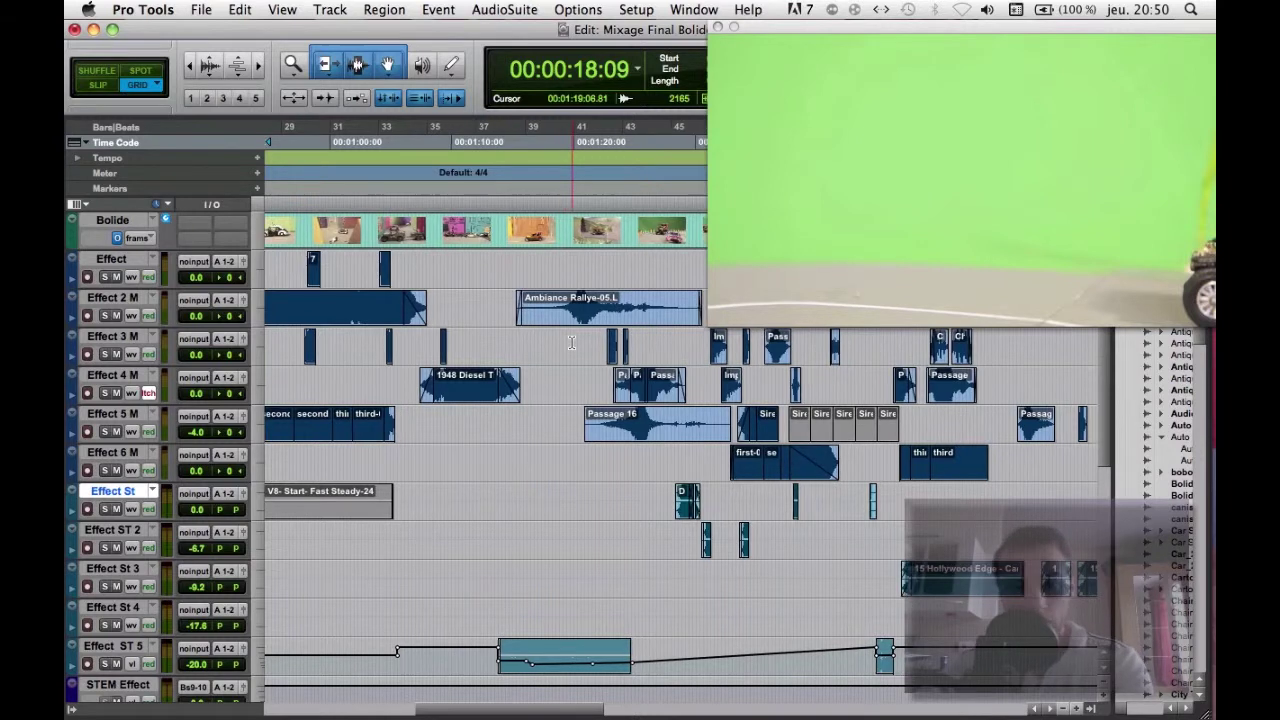
{"action": "scroll", "coordinate": [573, 390], "scroll_direction": "left", "scroll_amount": 8}
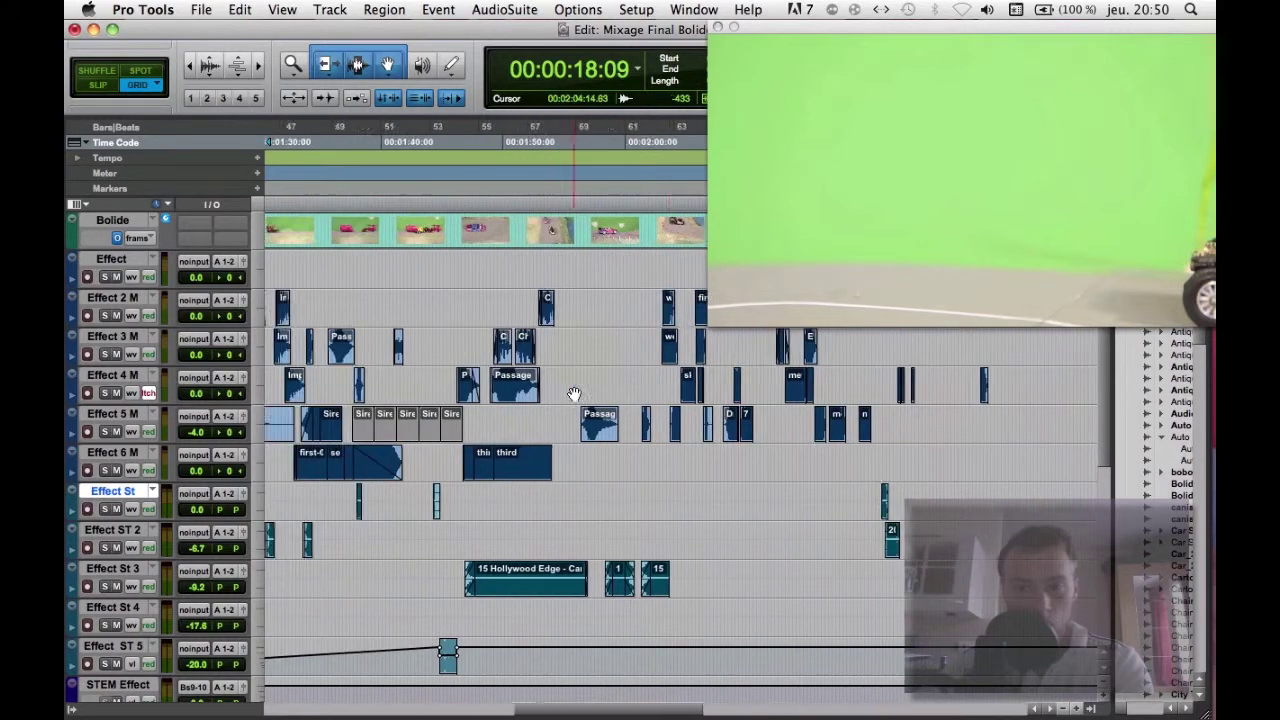
{"action": "scroll", "coordinate": [575, 393], "scroll_direction": "left", "scroll_amount": 15}
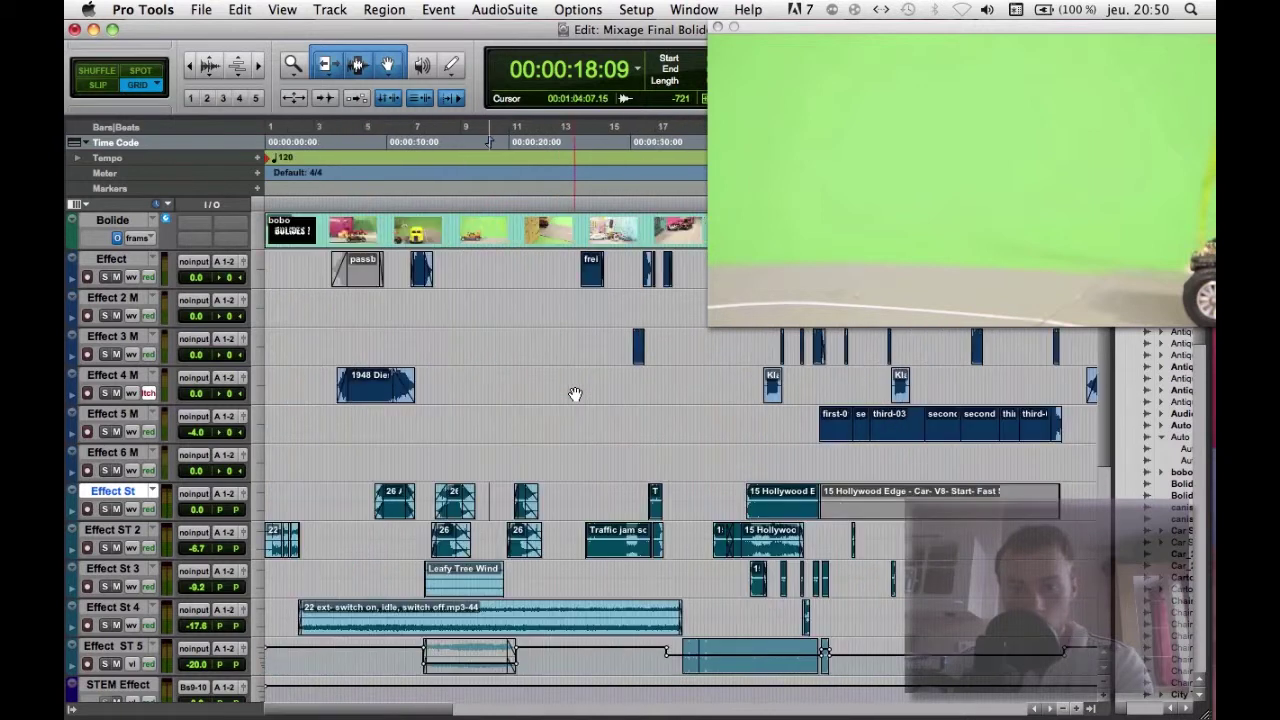
Step: Examine the clips on the Ambiance and Musique tracks across the whole timeline
{"action": "scroll", "coordinate": [575, 393], "scroll_direction": "down", "scroll_amount": 5}
{"action": "scroll", "coordinate": [575, 393], "scroll_direction": "down", "scroll_amount": 3}
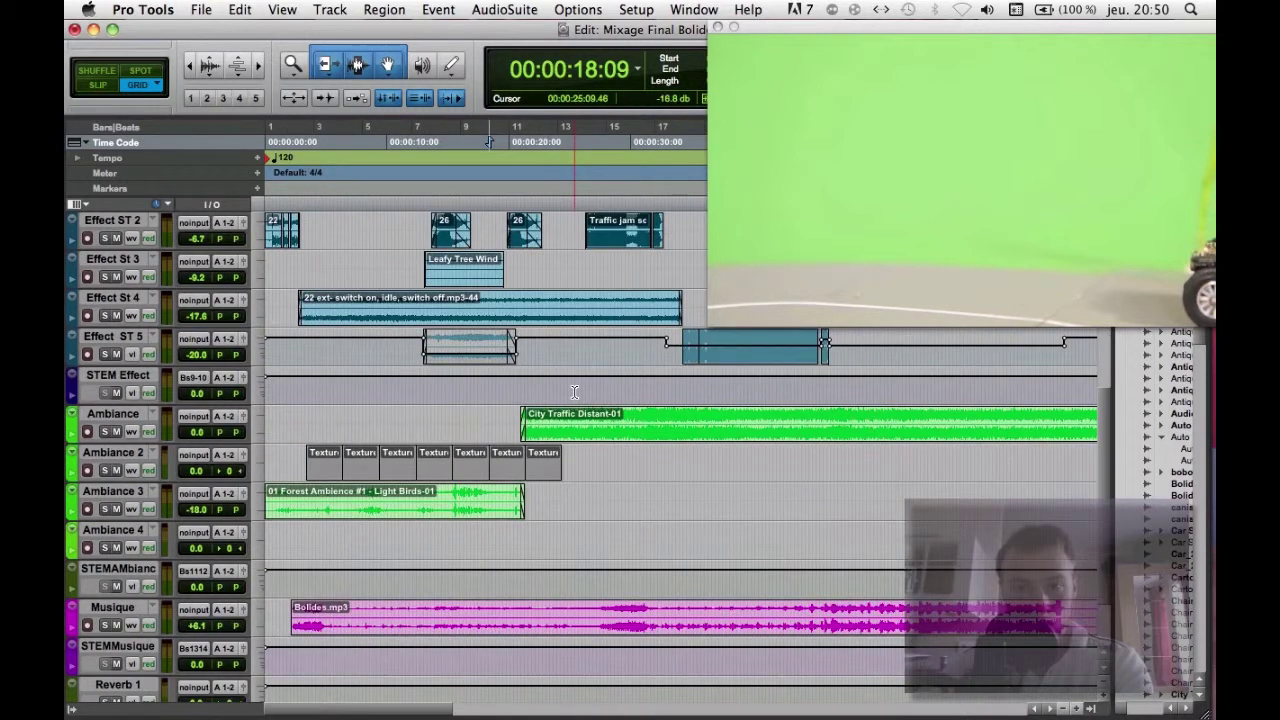
{"action": "scroll", "coordinate": [575, 392], "scroll_direction": "right", "scroll_amount": 20}
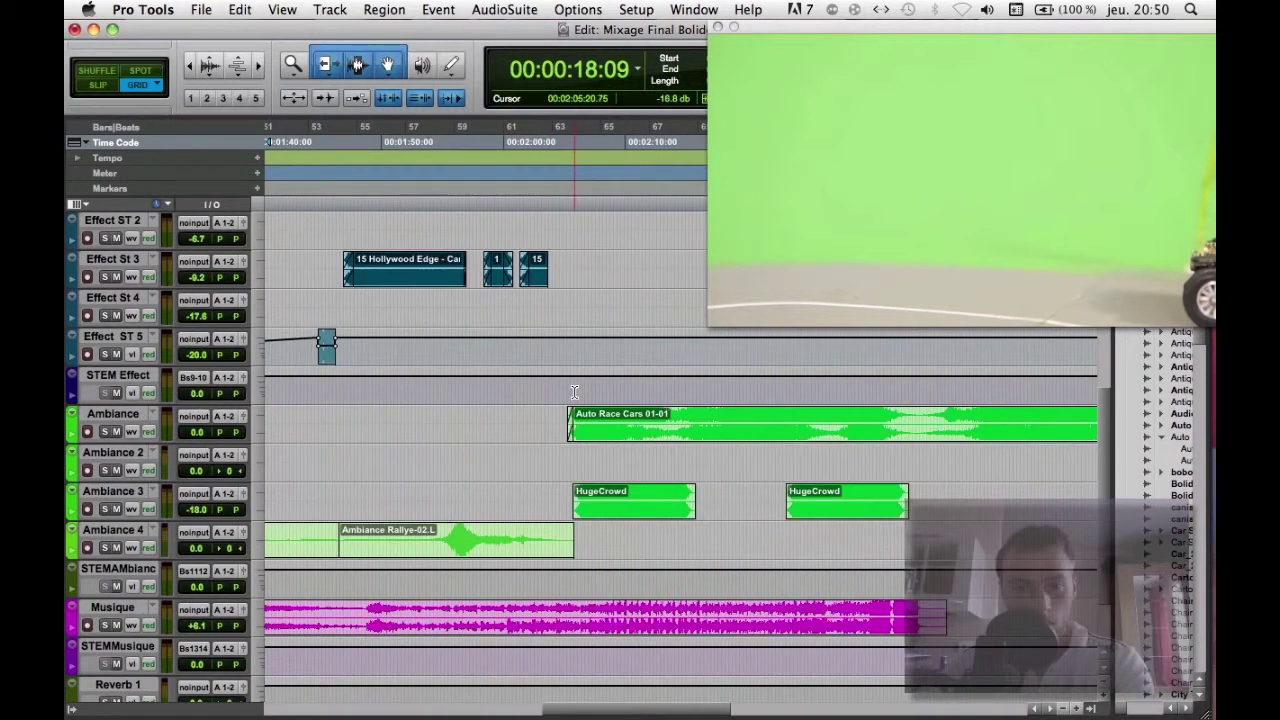
{"action": "scroll", "coordinate": [575, 392], "scroll_direction": "left", "scroll_amount": 20}
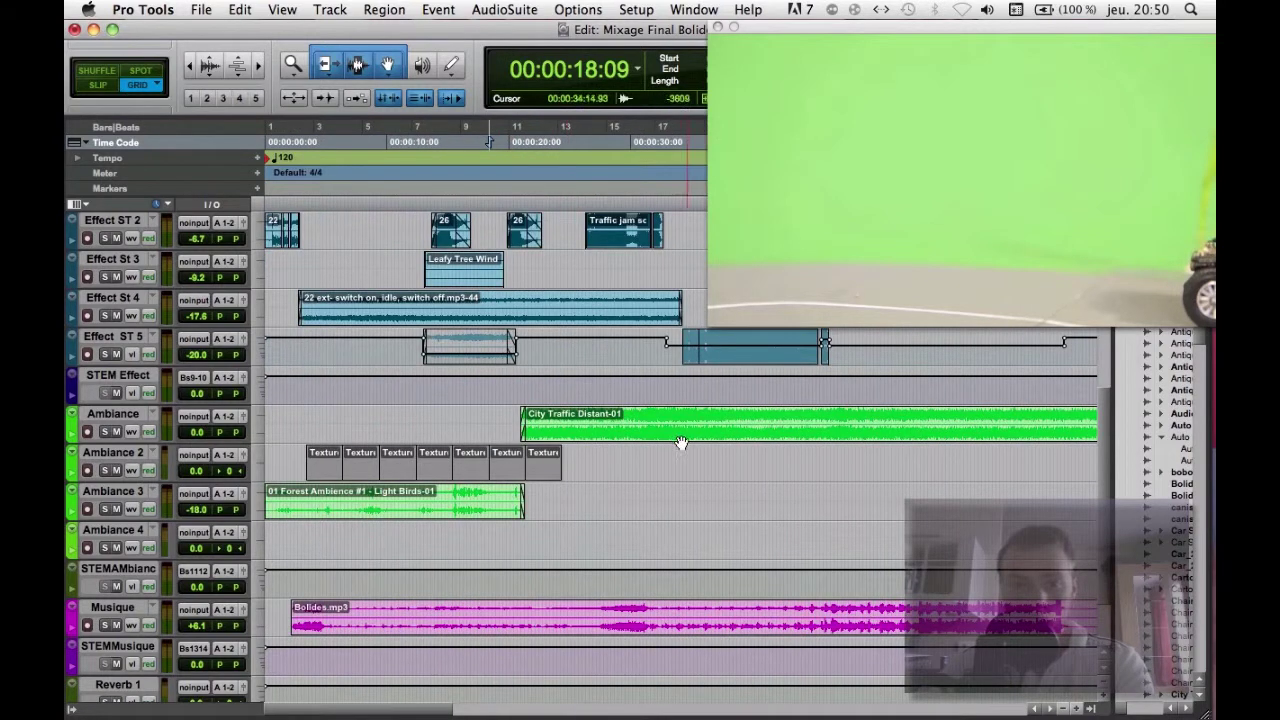
Step: Play the passage from about 00:00:48 to 00:00:57 that contains the Sirene 4-01 clip on Effect 2 M
{"action": "scroll", "coordinate": [700, 438], "scroll_direction": "up", "scroll_amount": 8}
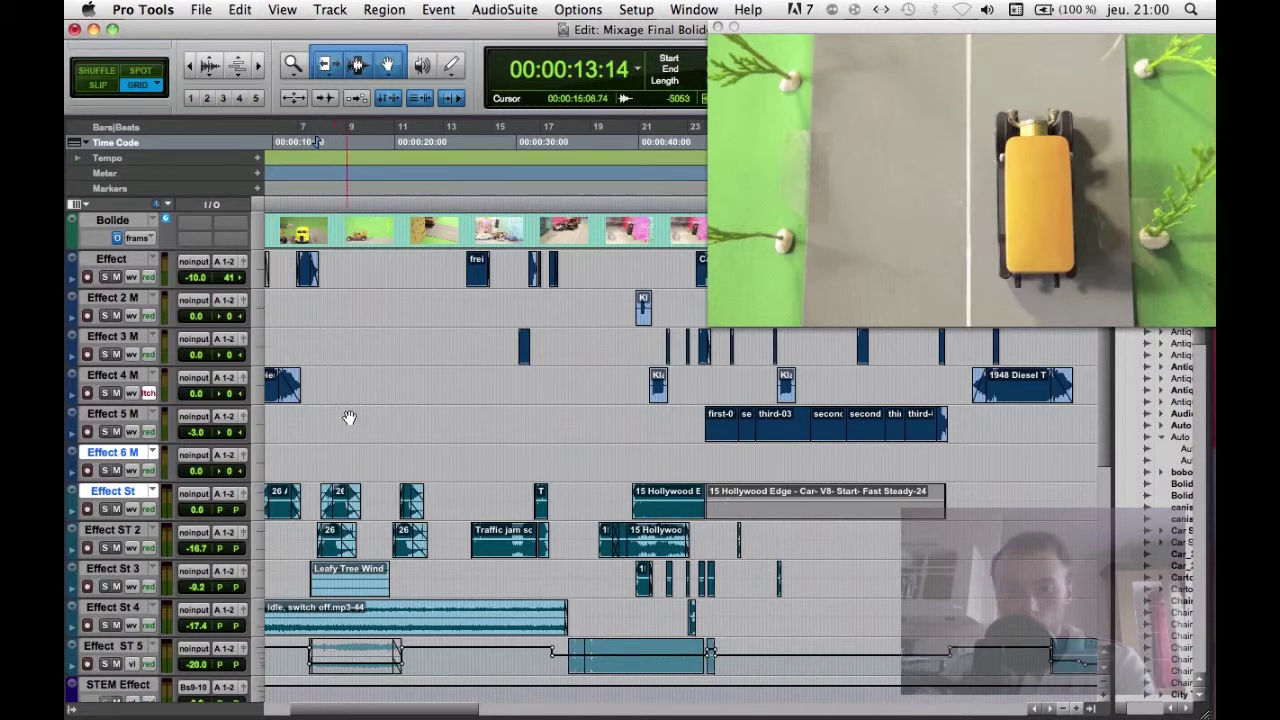
{"action": "scroll", "coordinate": [349, 420], "scroll_direction": "right", "scroll_amount": 5}
{"action": "scroll", "coordinate": [445, 437], "scroll_direction": "left", "scroll_amount": 3}
{"action": "left_click", "coordinate": [552, 452]}
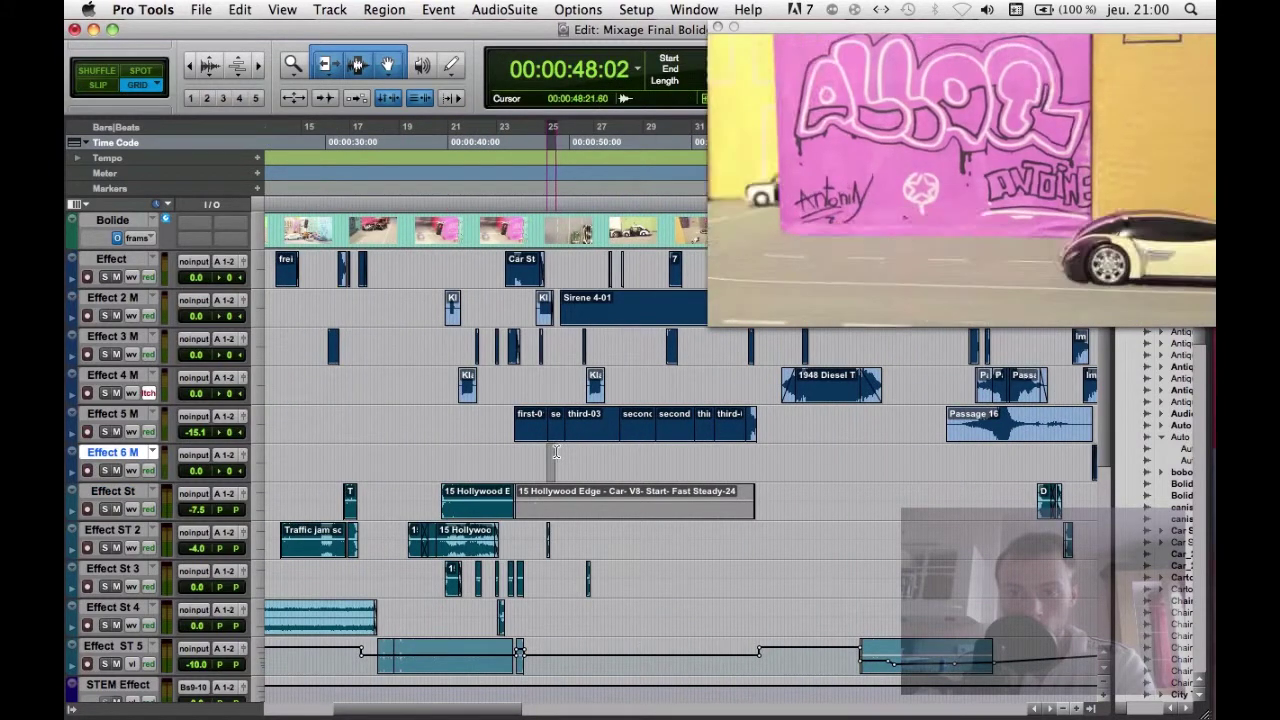
{"action": "key", "text": "space"}
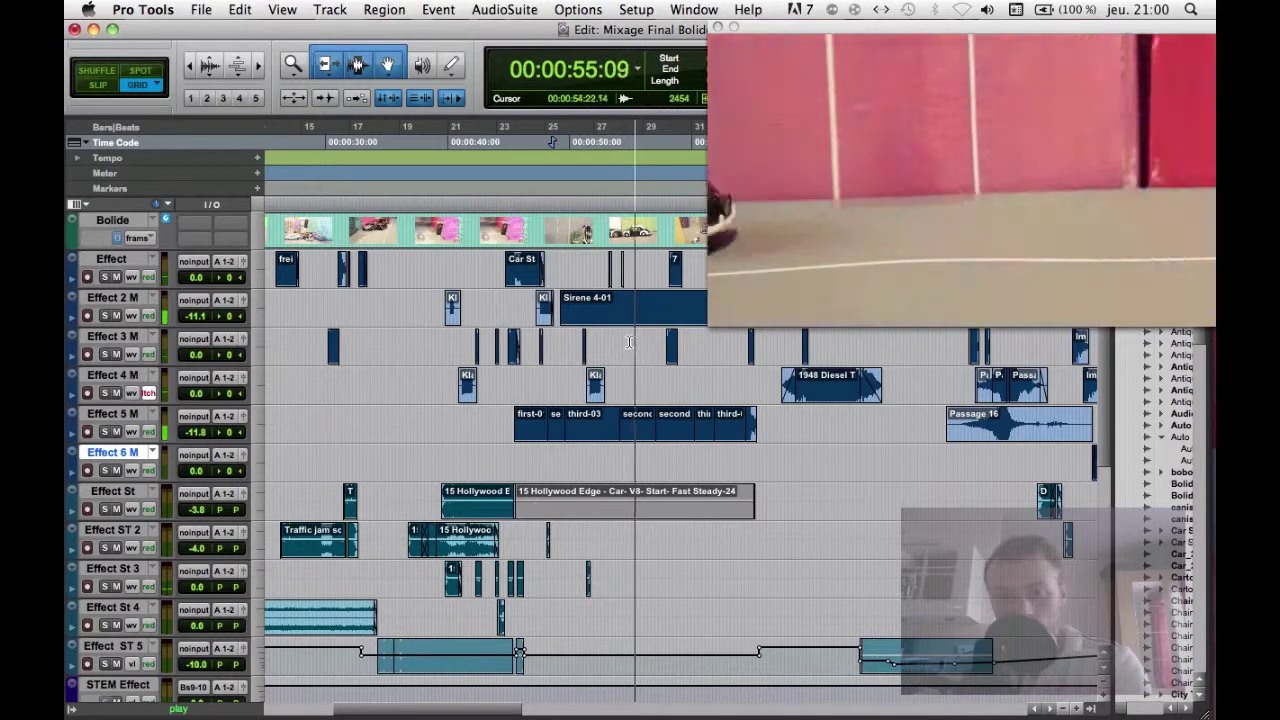
{"action": "key", "text": "space"}
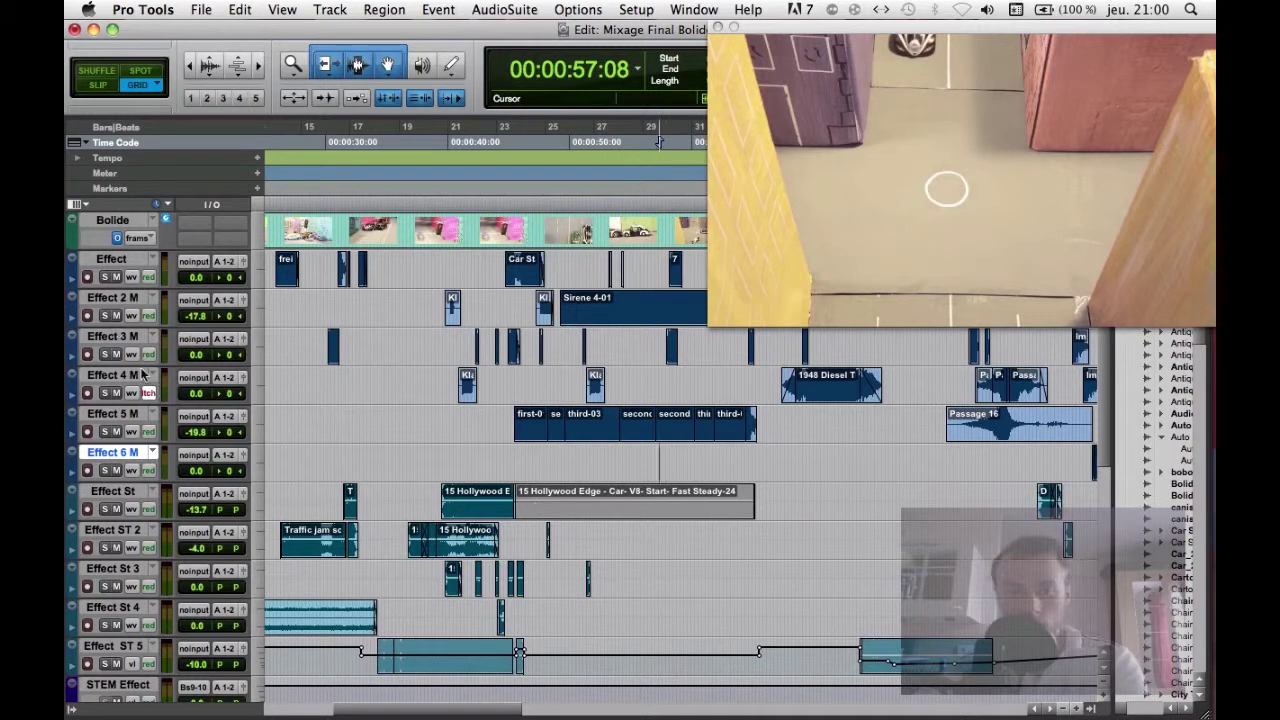
Step: Switch the Effect 2 M track view to volume to inspect the automation curve over the Sirene 4-01 clip
{"action": "left_click", "coordinate": [128, 316]}
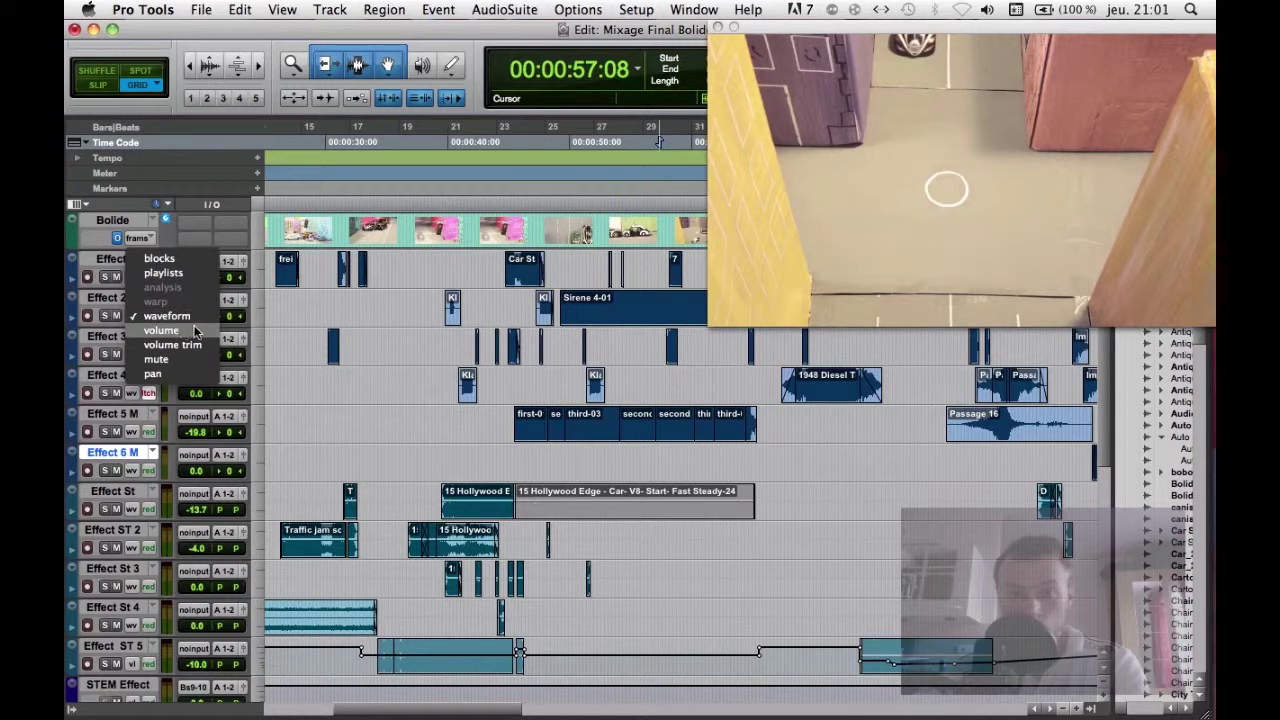
{"action": "left_click", "coordinate": [170, 329]}
{"action": "scroll", "coordinate": [605, 270], "scroll_direction": "right", "scroll_amount": 10}
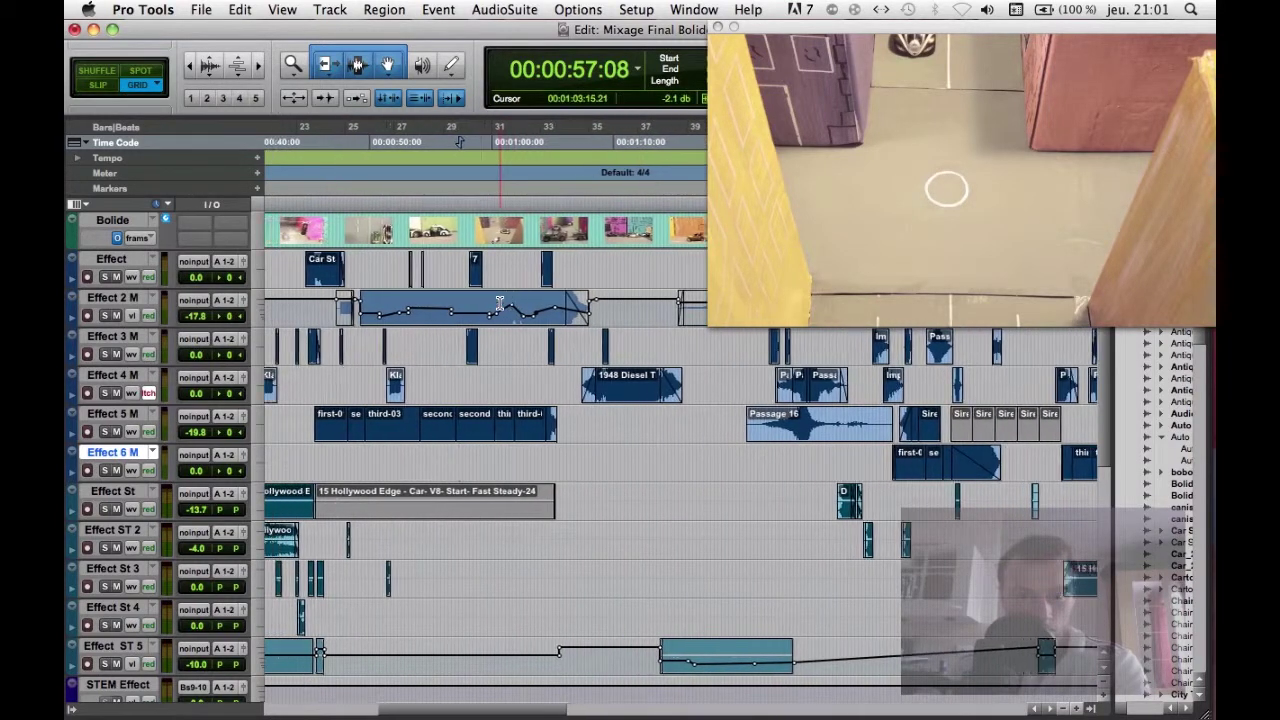
Step: Play the Sirene 4-01 clip from 00:00:50:07 with the Effect 2 M track enlarged to large height
{"action": "left_click", "coordinate": [388, 309]}
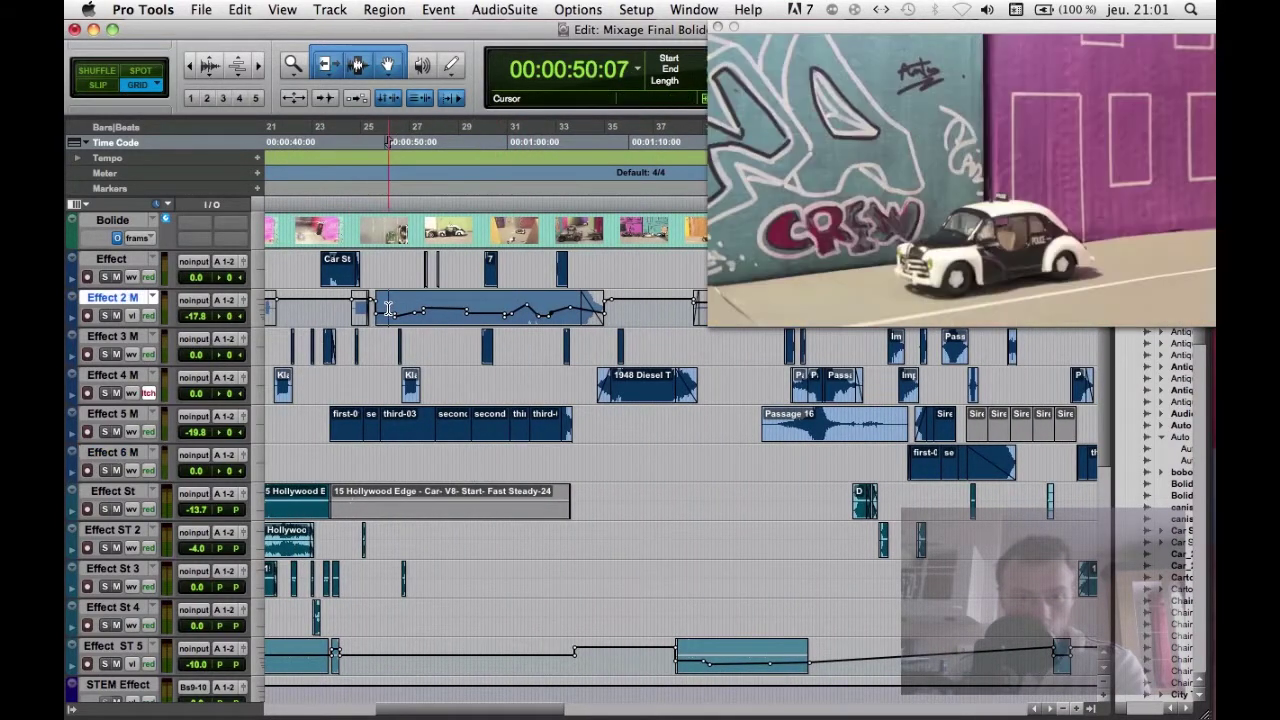
{"action": "key", "text": "space"}
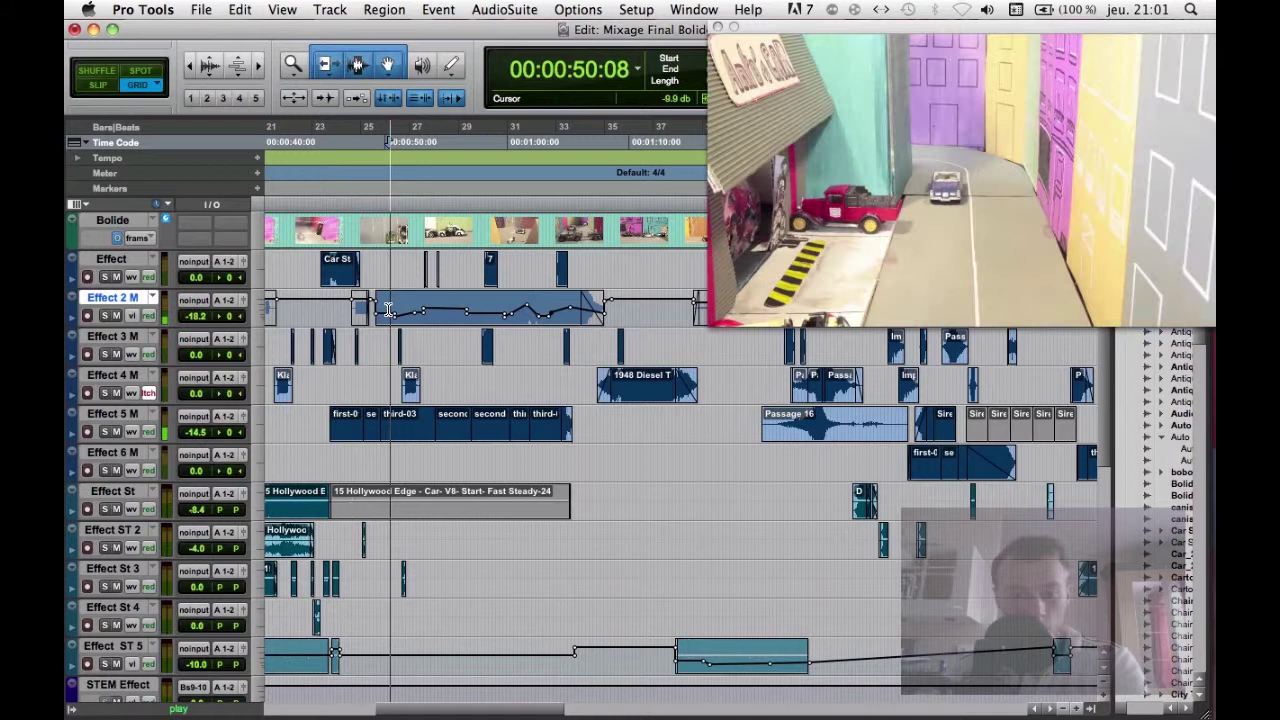
{"action": "left_click", "coordinate": [254, 314]}
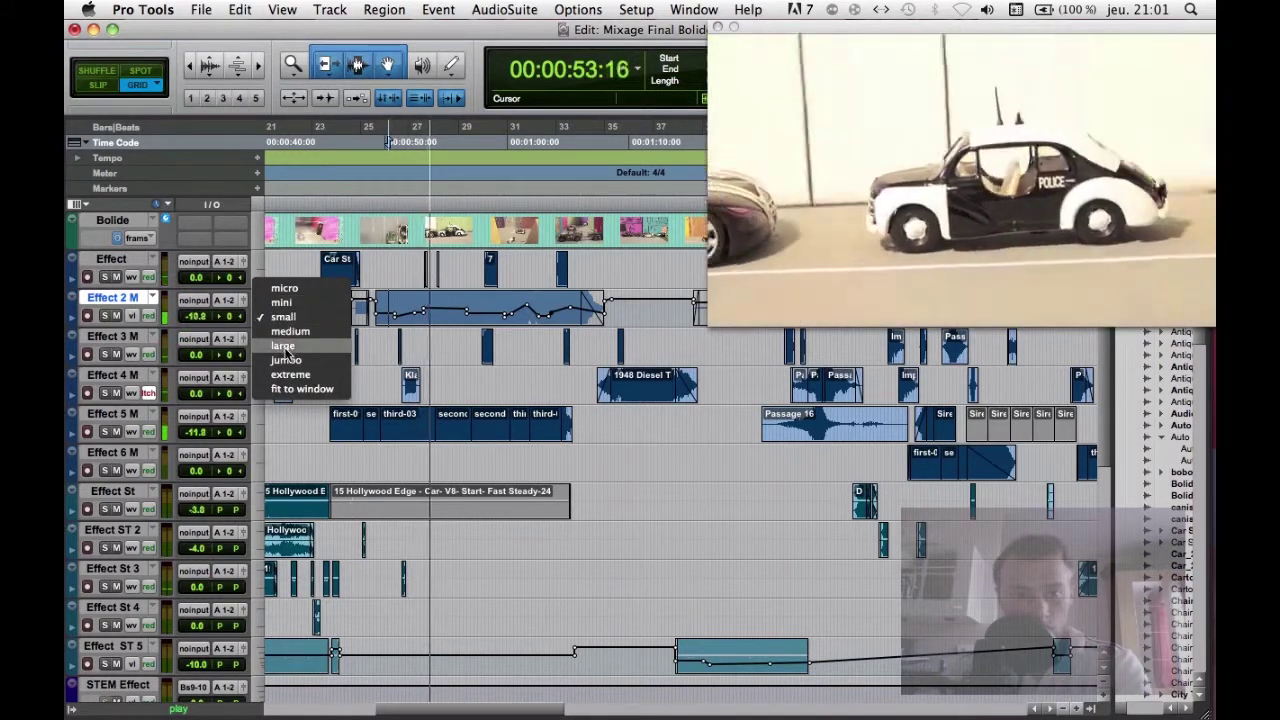
{"action": "left_click", "coordinate": [285, 350]}
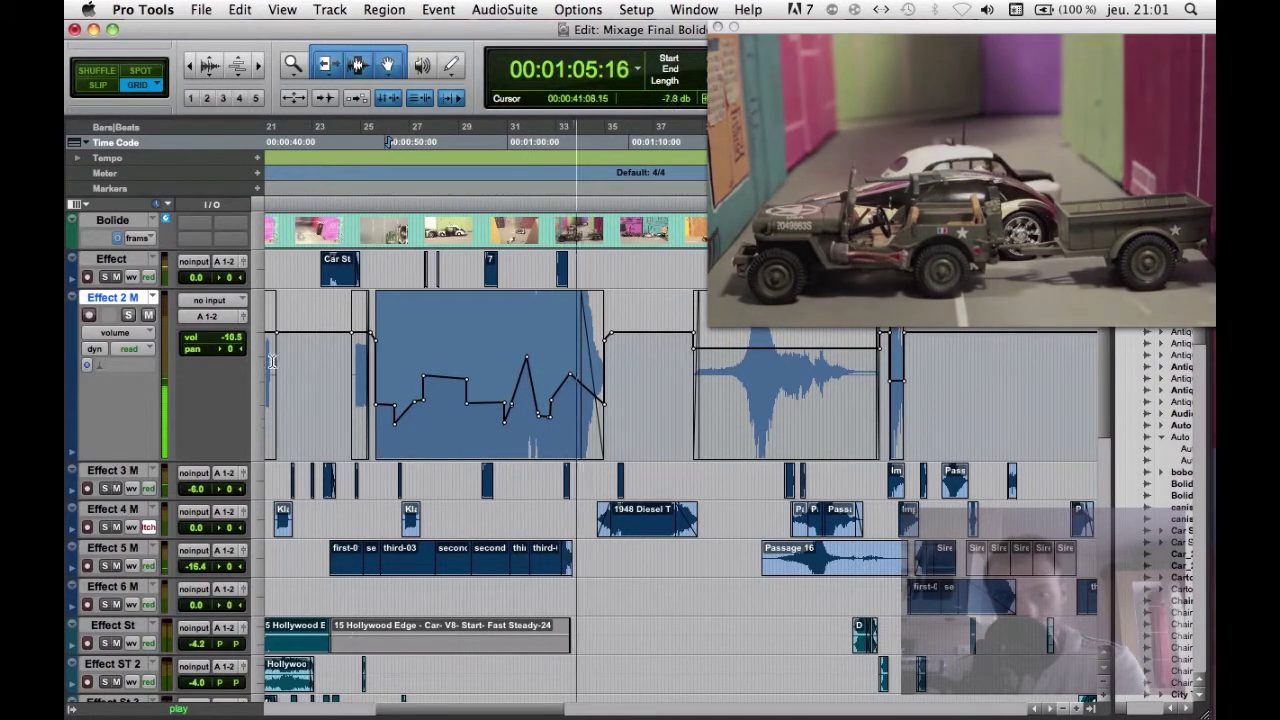
Step: Stop playback, then restore the Effect 2 M track to small height and waveform view
{"action": "left_click", "coordinate": [259, 360]}
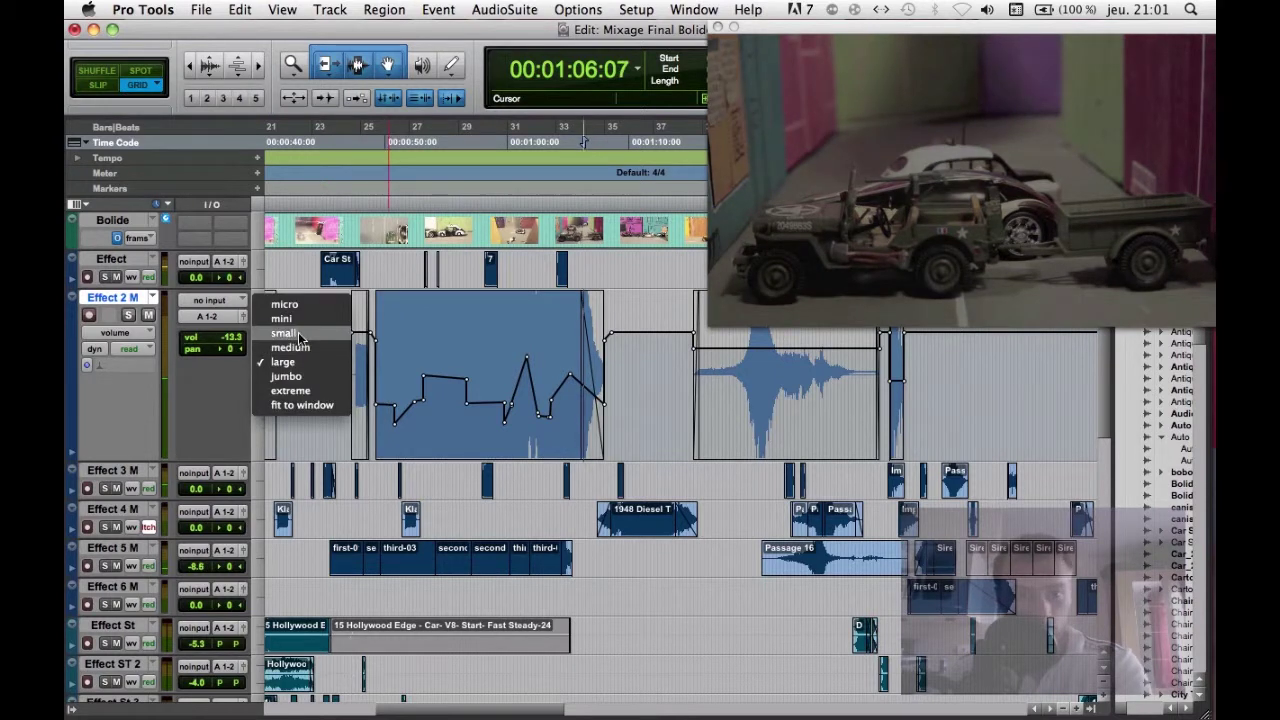
{"action": "left_click", "coordinate": [299, 333]}
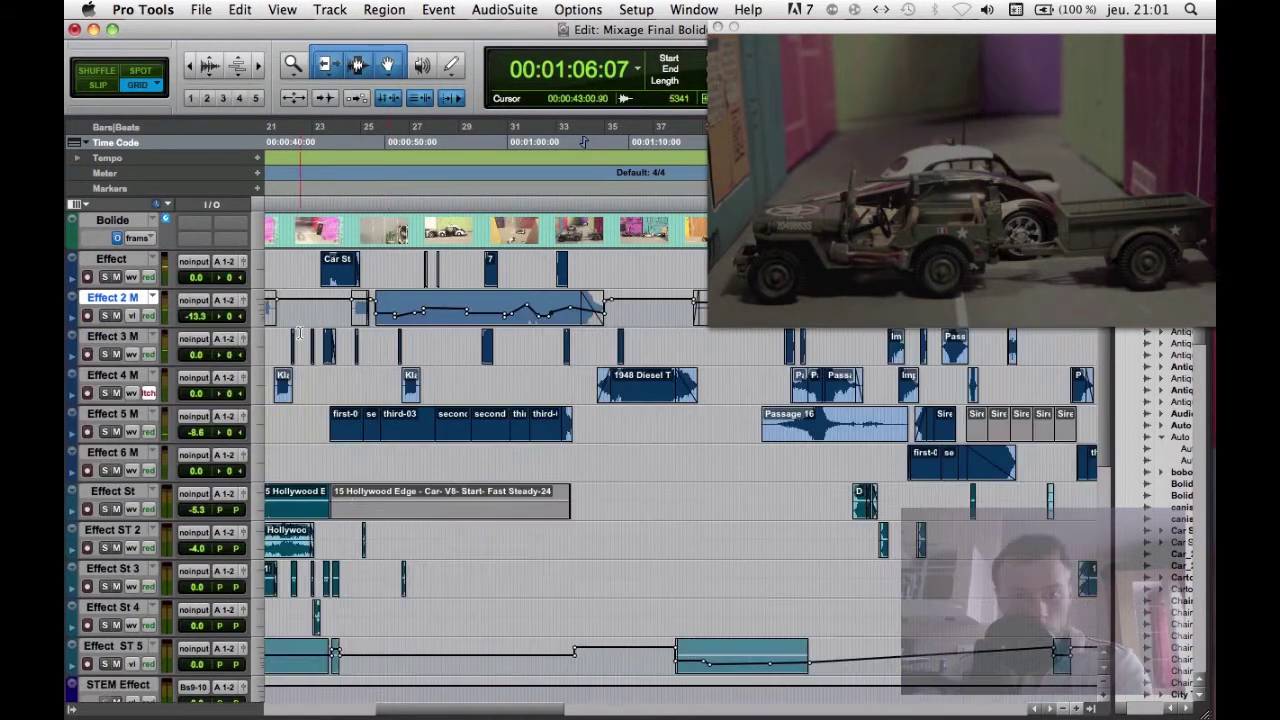
{"action": "left_click", "coordinate": [129, 316]}
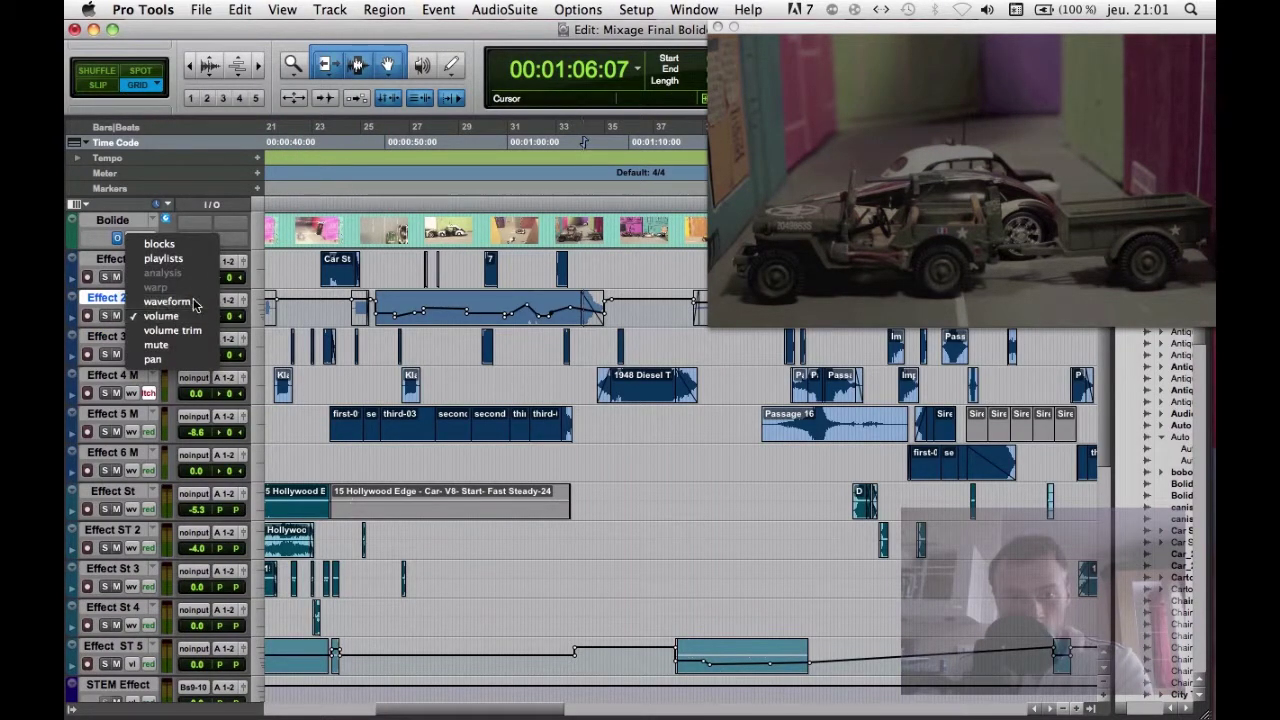
{"action": "left_click", "coordinate": [166, 301]}
Step: Examine the remaining Effect track clips beyond 00:01:30, including those on Effect 3 M, and return to the session's start
{"action": "scroll", "coordinate": [737, 366], "scroll_direction": "right", "scroll_amount": 5}
{"action": "scroll", "coordinate": [737, 368], "scroll_direction": "right", "scroll_amount": 3}
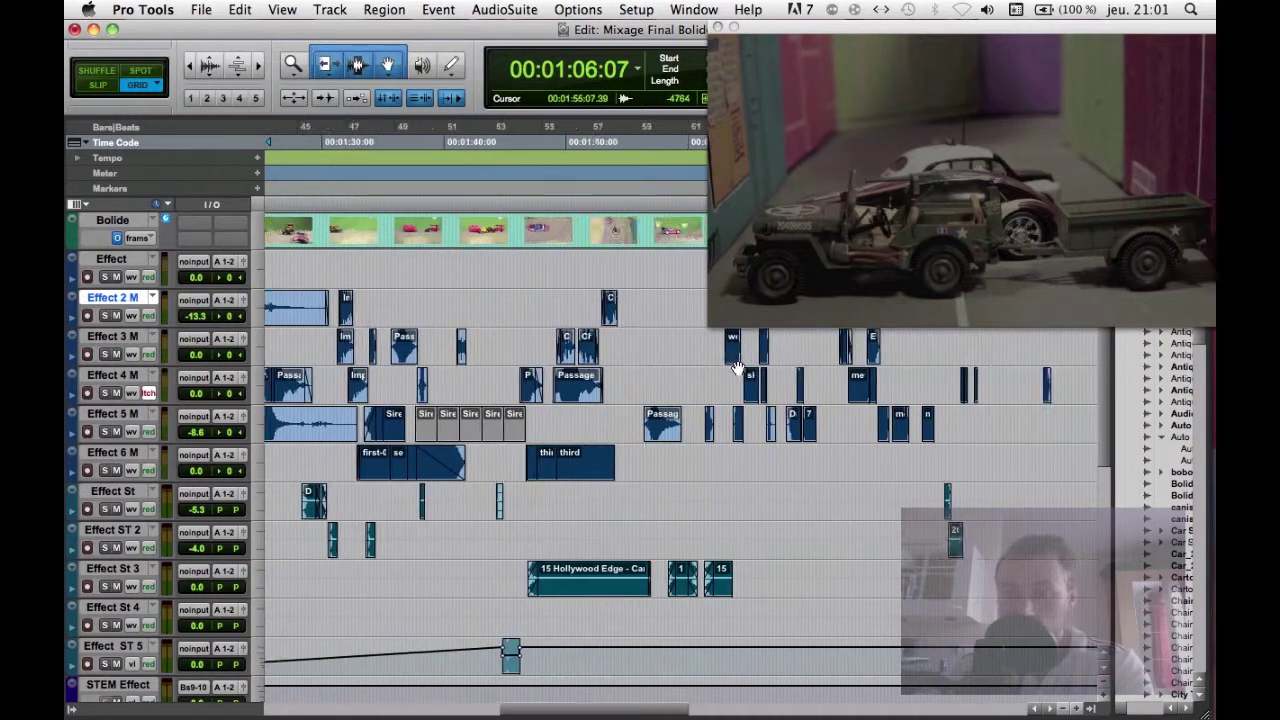
{"action": "scroll", "coordinate": [737, 368], "scroll_direction": "right", "scroll_amount": 6}
{"action": "scroll", "coordinate": [650, 390], "scroll_direction": "left", "scroll_amount": 9}
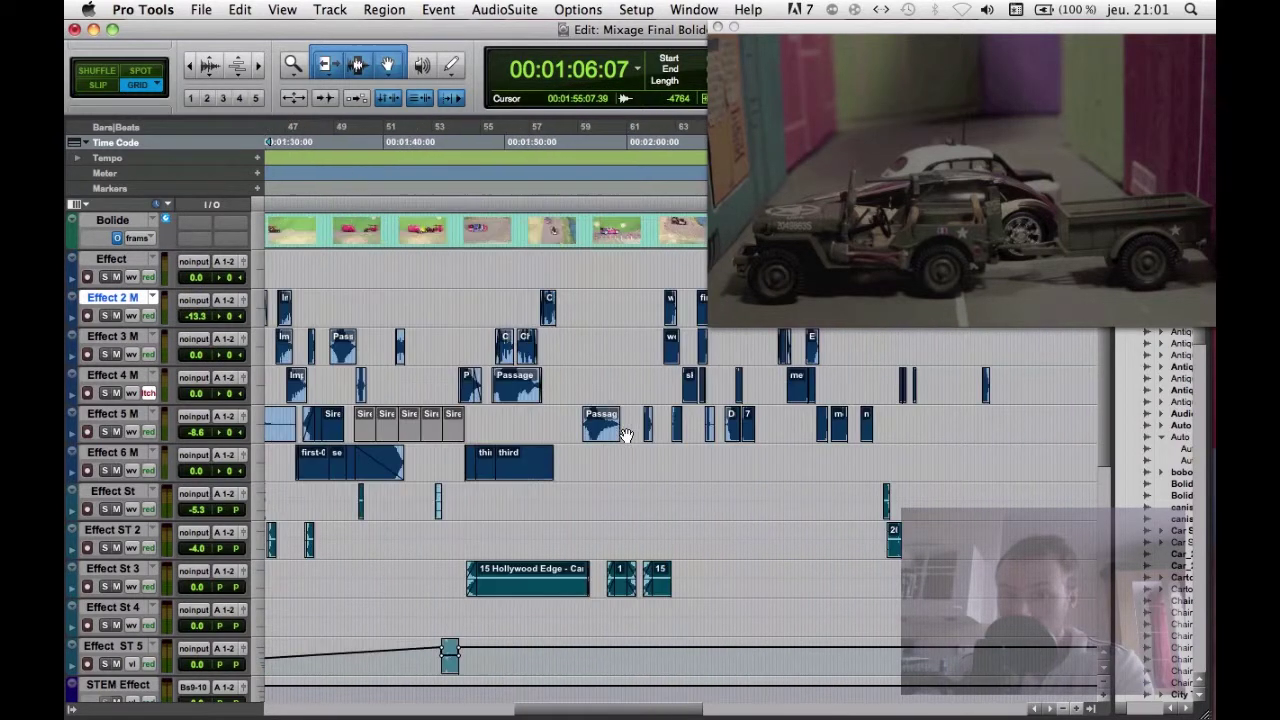
{"action": "left_click", "coordinate": [460, 346]}
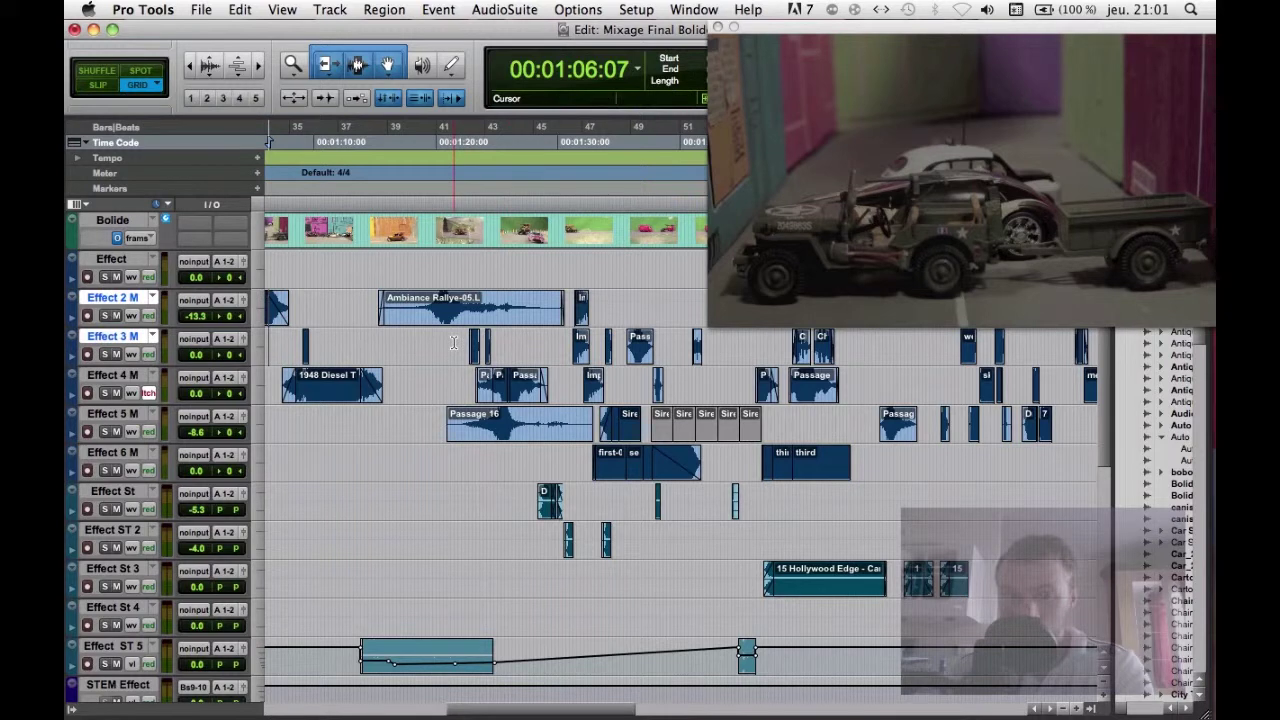
{"action": "scroll", "coordinate": [460, 346], "scroll_direction": "left", "scroll_amount": 6}
{"action": "scroll", "coordinate": [460, 346], "scroll_direction": "left", "scroll_amount": 5}
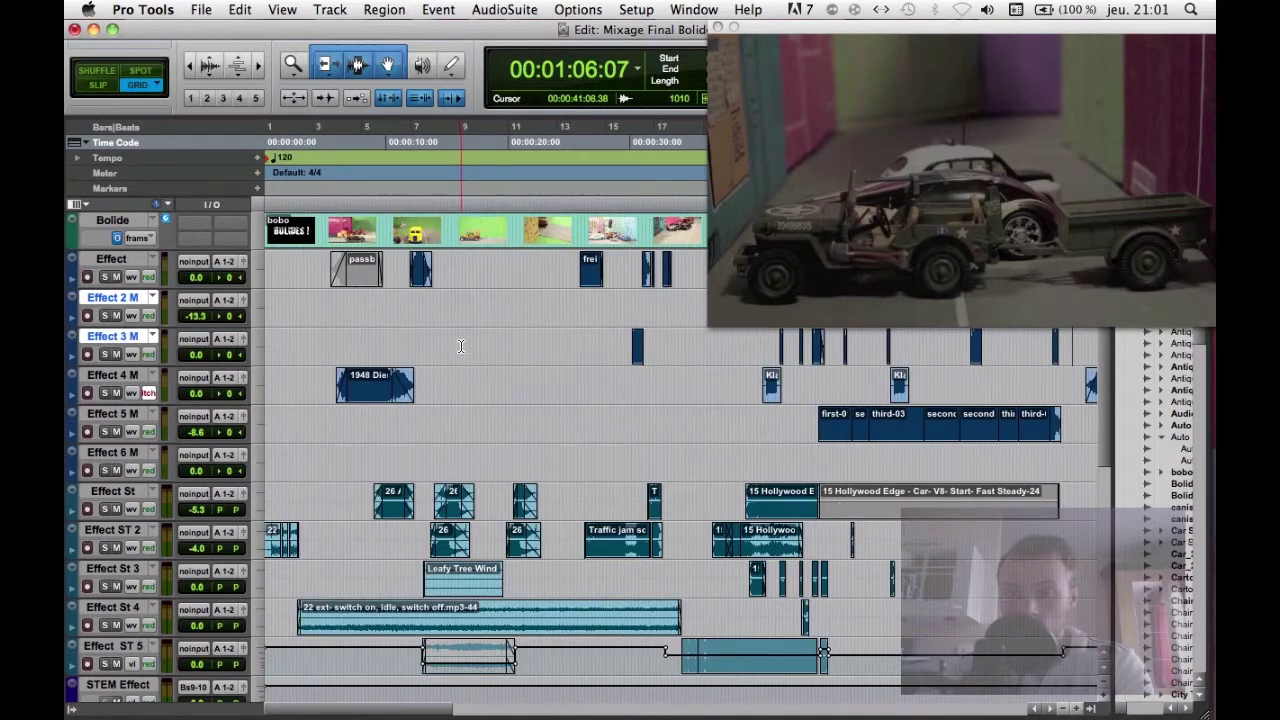